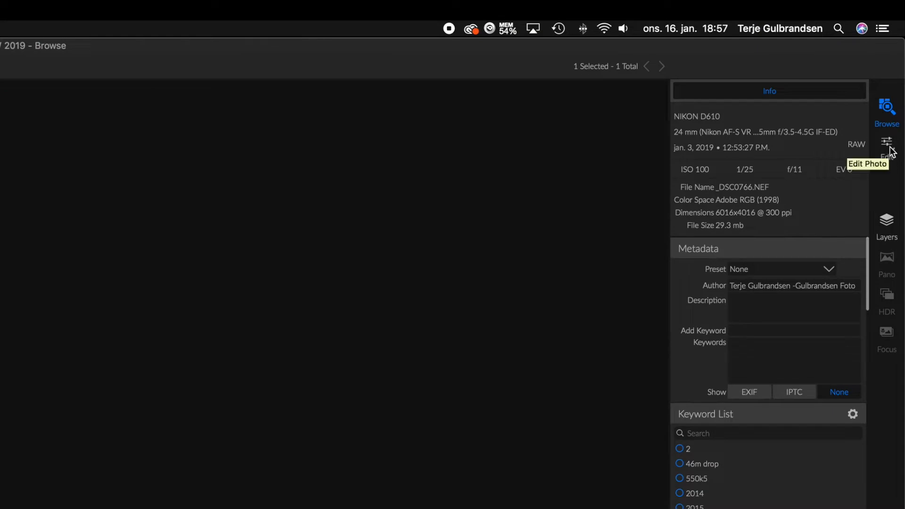
# Step: Open the selected waterfall photo for editing and review its existing tone, color, detail and lens correction settings
pyautogui.click(890, 152)
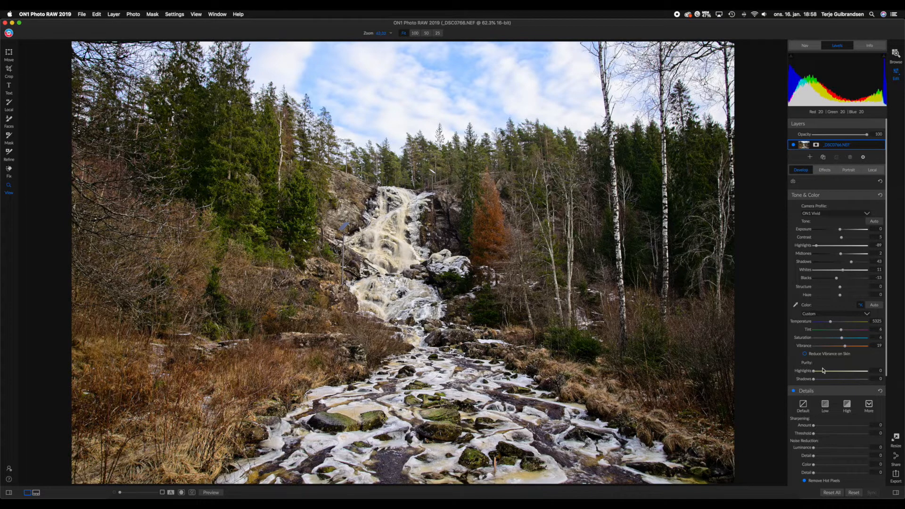
pyautogui.scroll(-5, 834, 391)
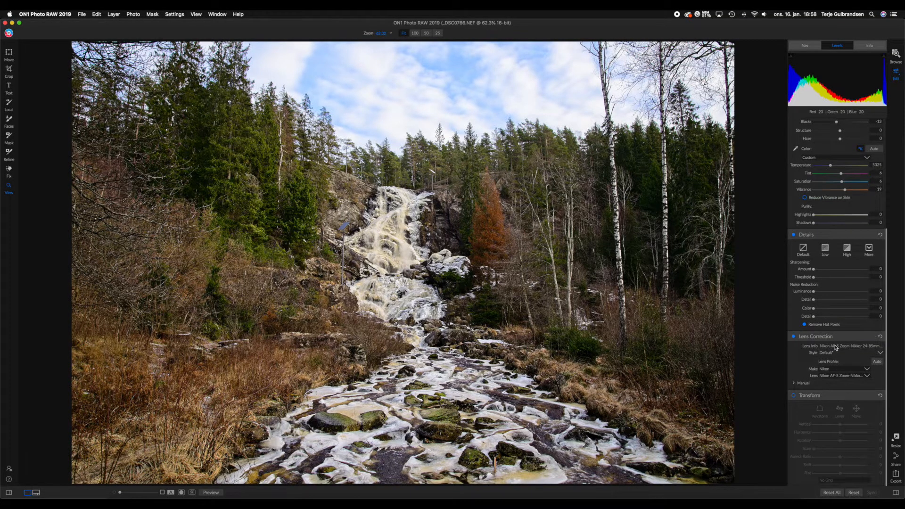
pyautogui.scroll(1, 836, 348)
pyautogui.scroll(5, 836, 348)
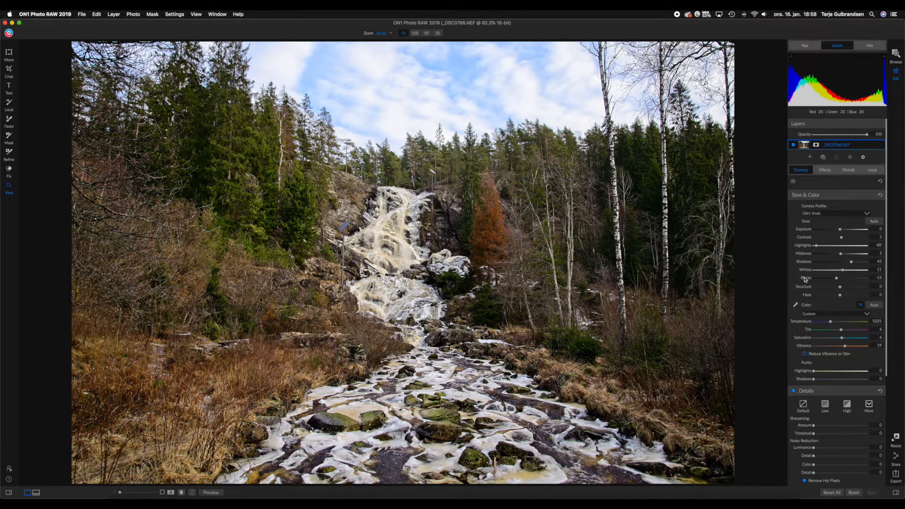
# Step: Add a Color Enhancer filter to the photo's effects
pyautogui.click(824, 170)
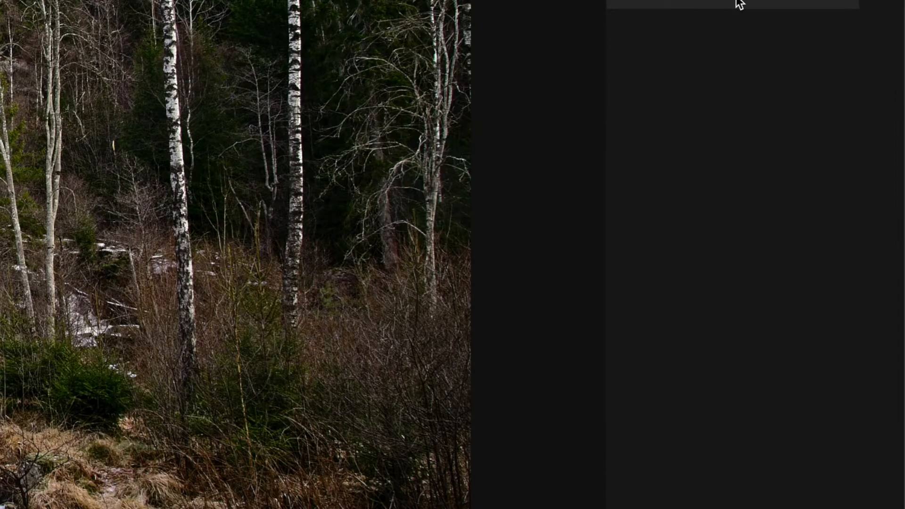
pyautogui.click(740, 4)
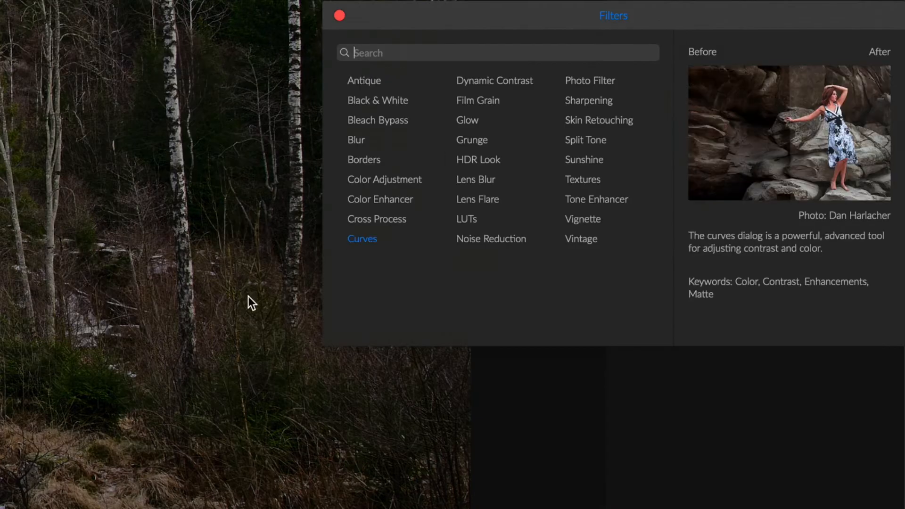
pyautogui.click(367, 202)
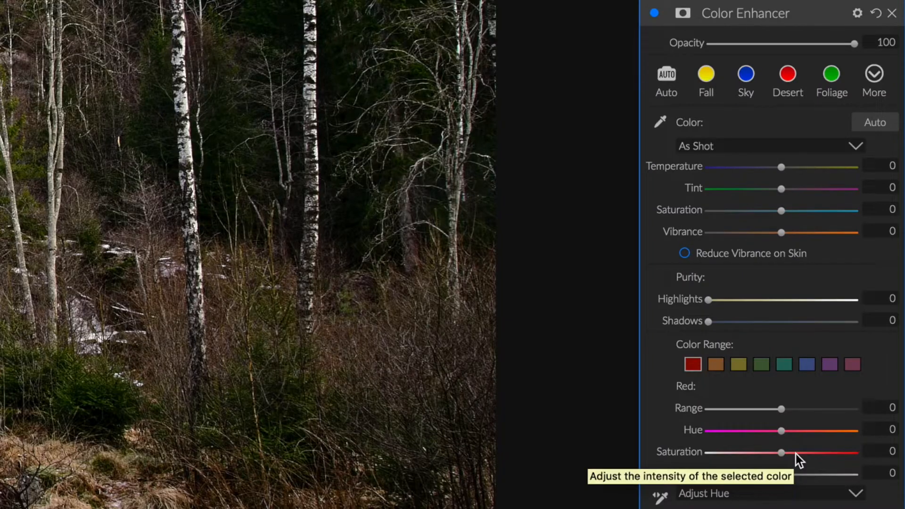
# Step: Set the red color range's saturation to 7 and its brightness to -11 in the Color Enhancer filter
pyautogui.click(796, 453)
pyautogui.moveTo(797, 457); pyautogui.dragTo(889, 457)
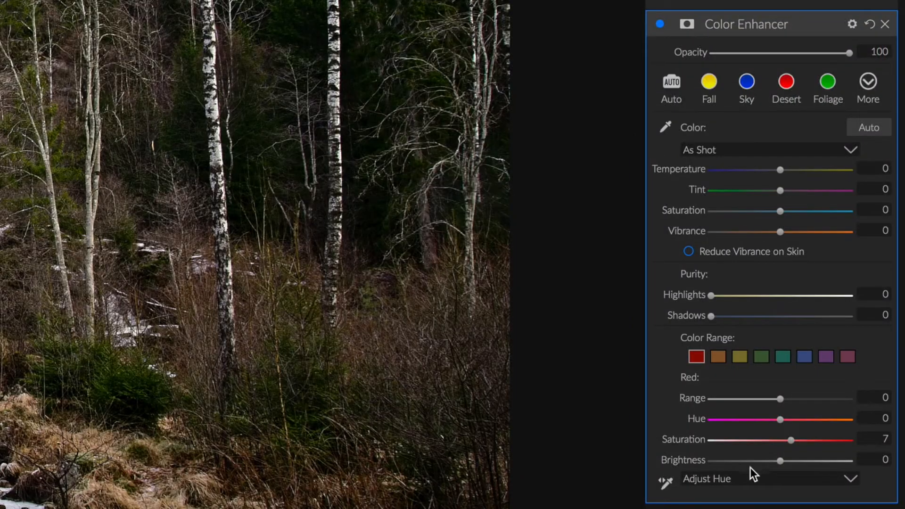
pyautogui.click(758, 461)
pyautogui.moveTo(758, 461)
pyautogui.mouseDown()
pyautogui.moveTo(747, 460)
pyautogui.moveTo(782, 460)
pyautogui.moveTo(751, 472)
pyautogui.mouseUp()
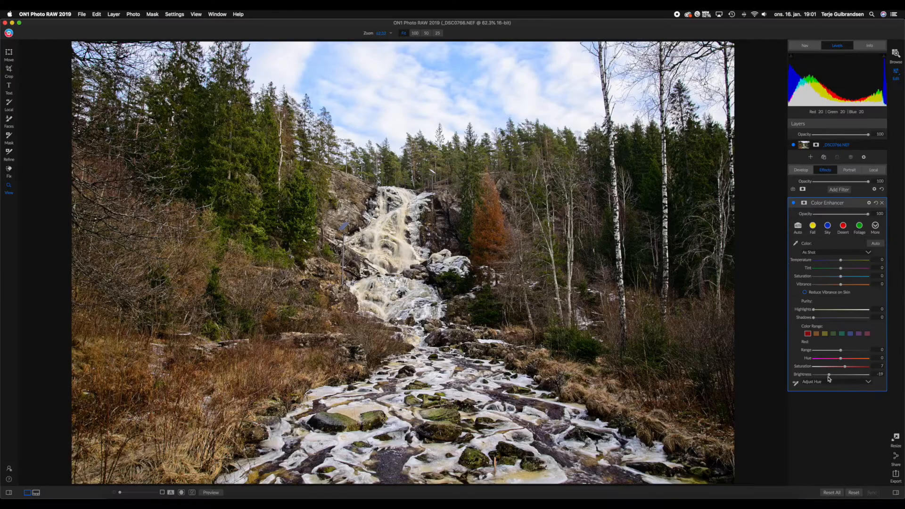
pyautogui.click(813, 380)
pyautogui.moveTo(813, 381); pyautogui.dragTo(832, 379)
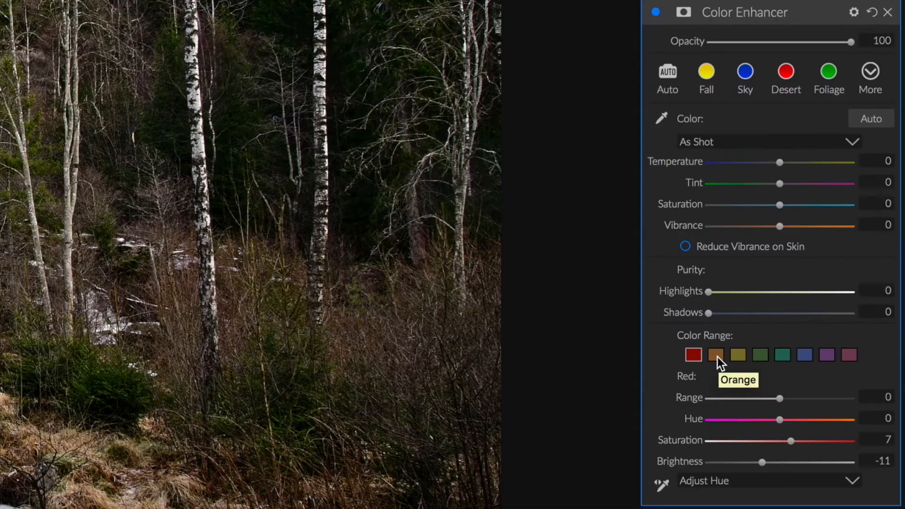
# Step: Try several hue shifts on the orange color range, reset its brightness, and set its hue to -7
pyautogui.click(717, 357)
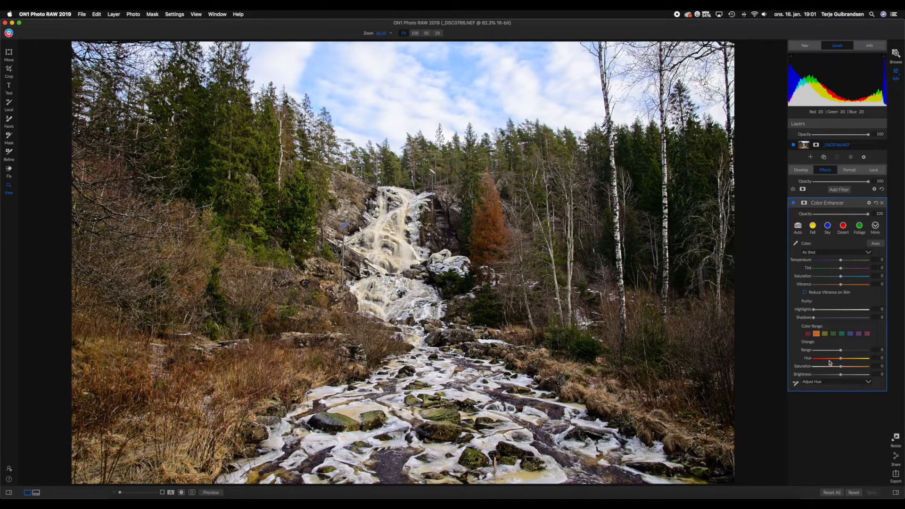
pyautogui.moveTo(842, 361); pyautogui.dragTo(830, 360)
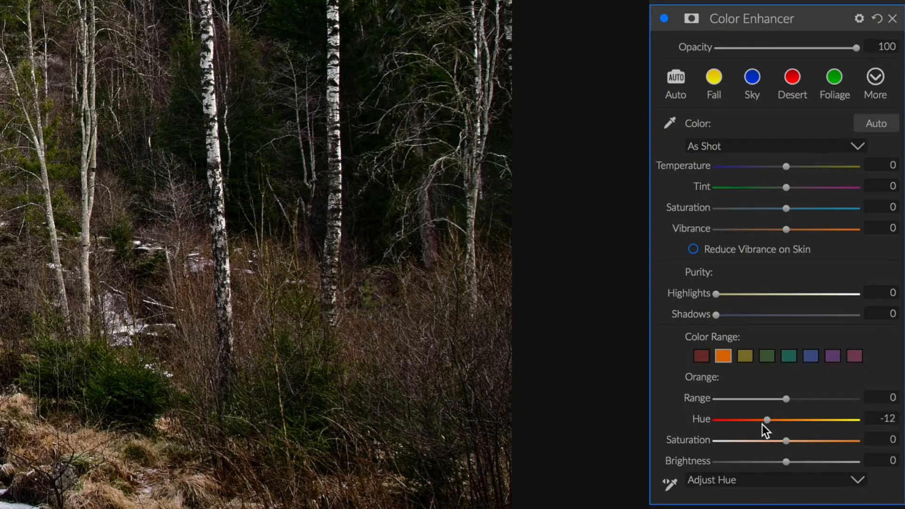
pyautogui.moveTo(762, 425); pyautogui.dragTo(751, 434)
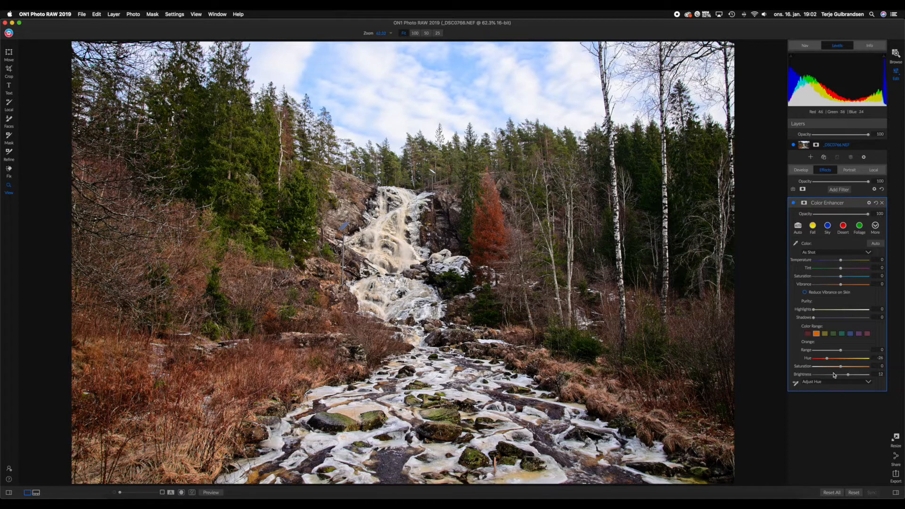
pyautogui.doubleClick(809, 376)
pyautogui.moveTo(826, 358); pyautogui.dragTo(831, 358)
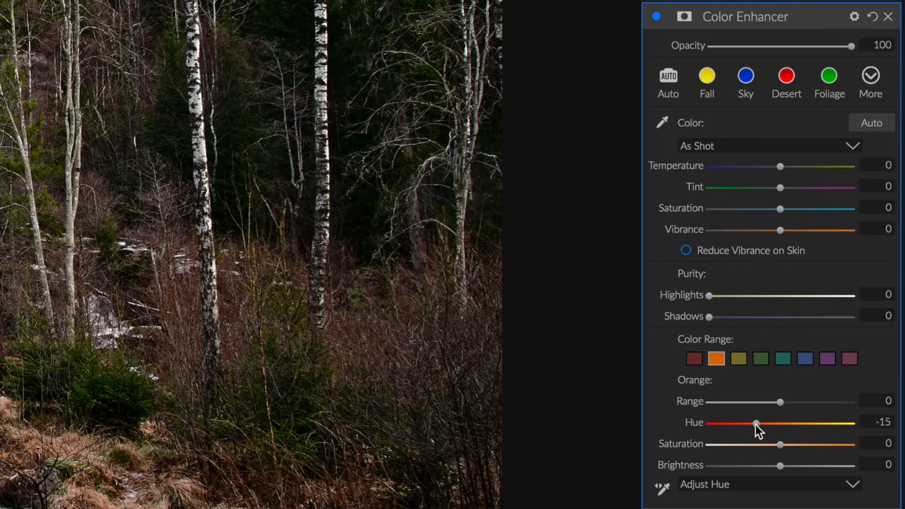
pyautogui.moveTo(757, 425); pyautogui.dragTo(761, 425)
pyautogui.moveTo(762, 424); pyautogui.dragTo(766, 427)
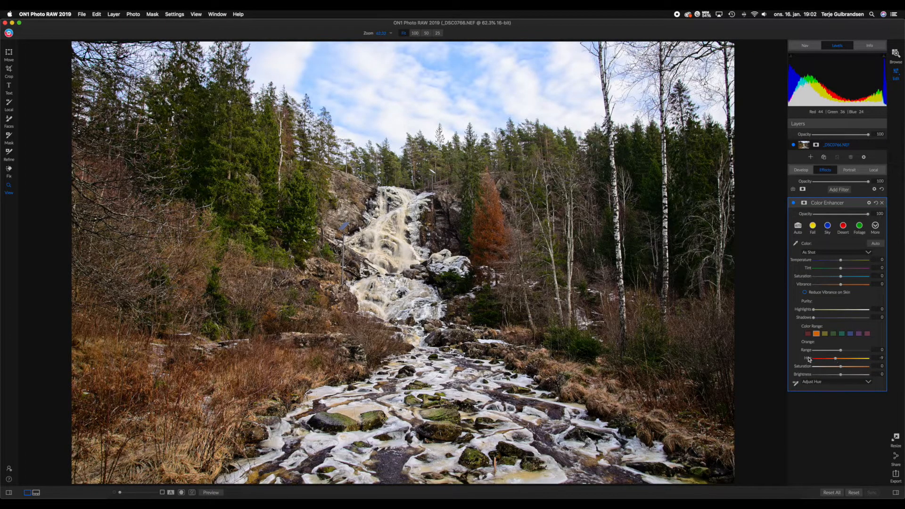
pyautogui.doubleClick(809, 360)
pyautogui.moveTo(842, 361); pyautogui.dragTo(837, 361)
# Step: Set the orange color range's saturation to 8 and raise its brightness slightly
pyautogui.moveTo(836, 376); pyautogui.dragTo(842, 379)
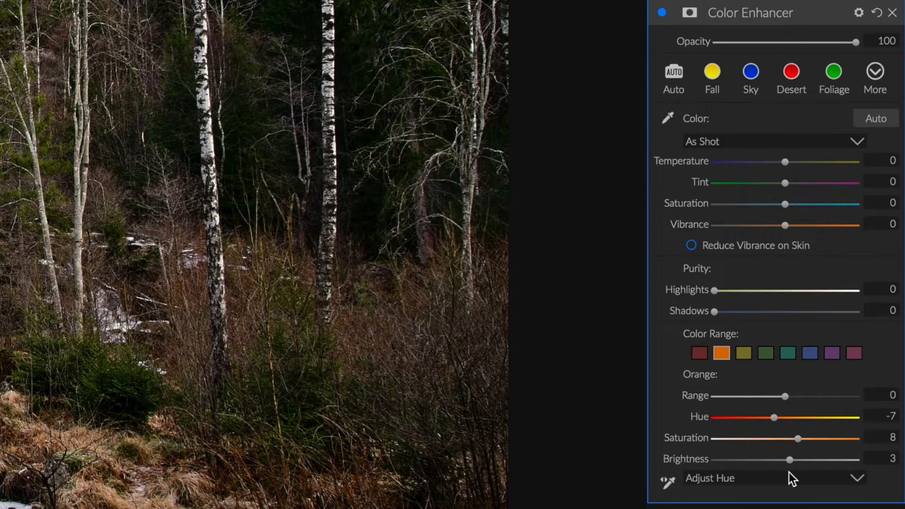
pyautogui.moveTo(789, 473); pyautogui.dragTo(788, 472)
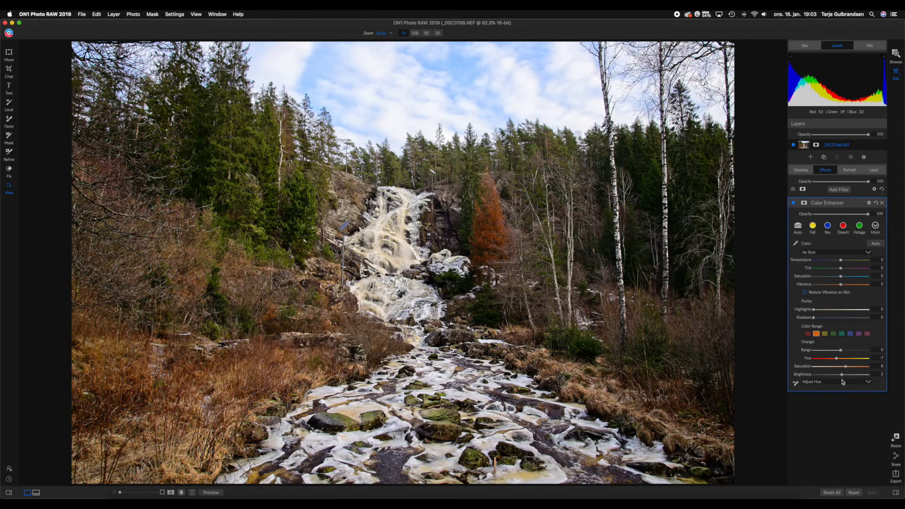
pyautogui.moveTo(843, 382); pyautogui.dragTo(845, 382)
# Step: Set the yellow color range's brightness to 14 and its saturation to 4
pyautogui.click(825, 334)
pyautogui.moveTo(846, 376); pyautogui.dragTo(875, 378)
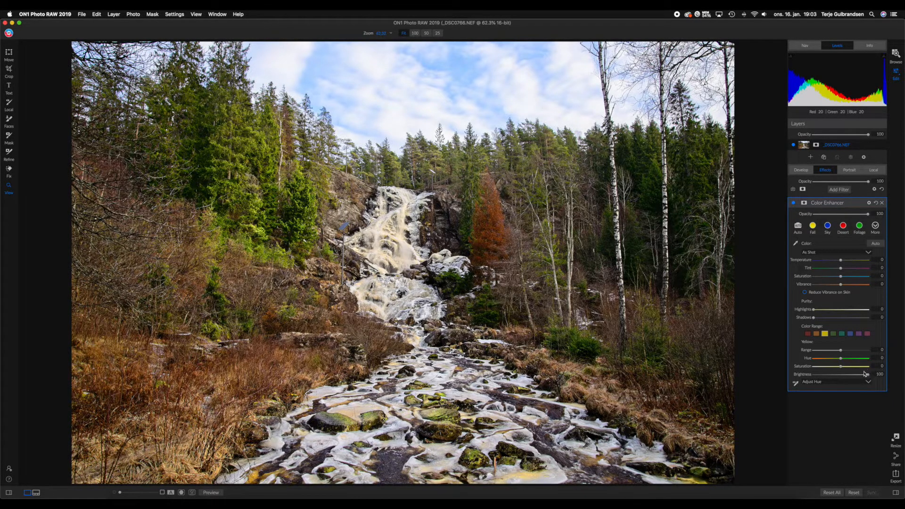
pyautogui.moveTo(868, 378); pyautogui.dragTo(843, 368)
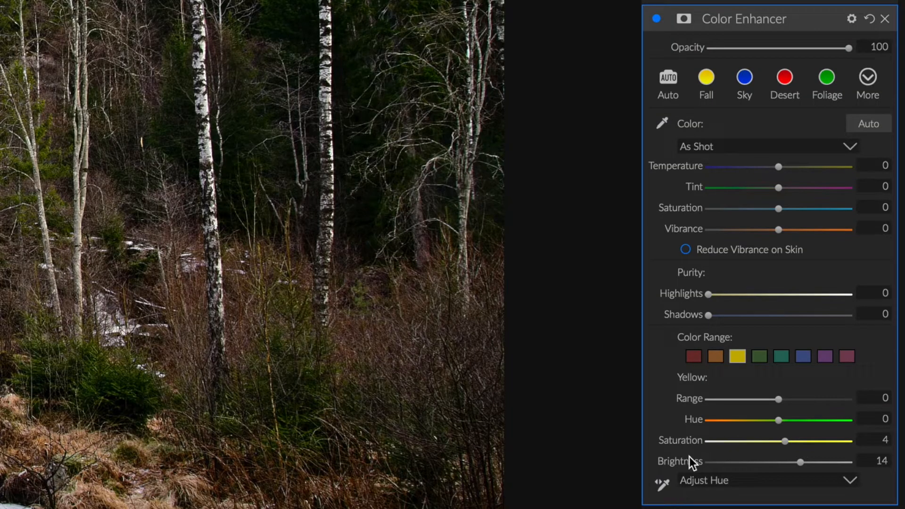
# Step: Test the yellow color range's hue in both directions, set it to -8, and lower the yellow brightness to -19
pyautogui.moveTo(779, 423); pyautogui.dragTo(795, 426)
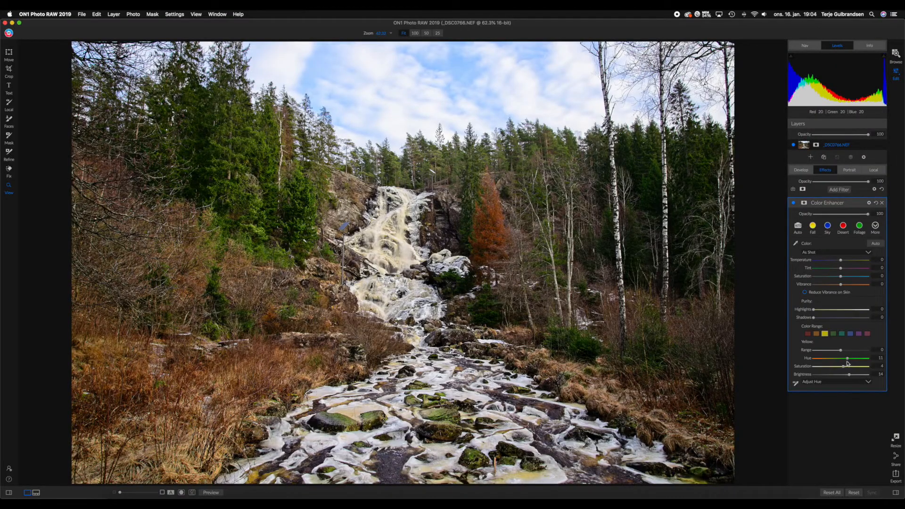
pyautogui.moveTo(847, 363); pyautogui.dragTo(820, 359)
pyautogui.moveTo(817, 360); pyautogui.dragTo(818, 358)
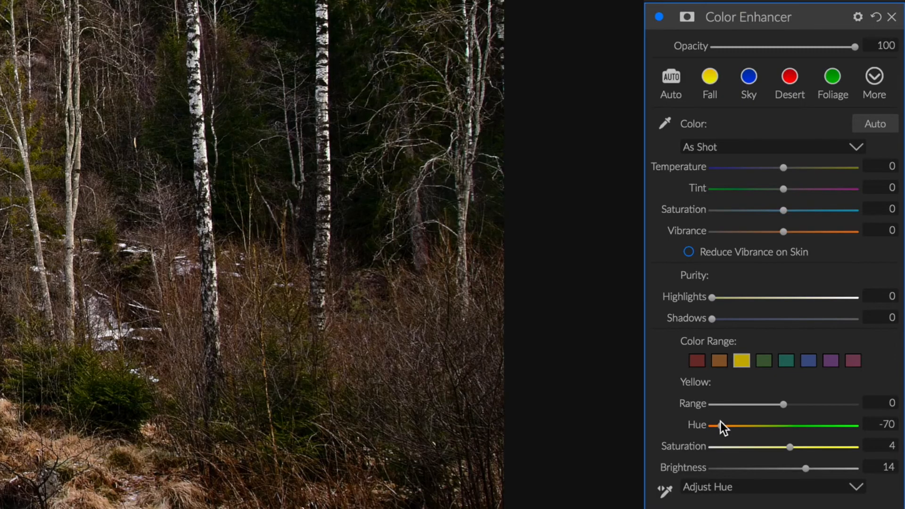
pyautogui.moveTo(722, 423); pyautogui.dragTo(786, 444)
pyautogui.moveTo(841, 366)
pyautogui.mouseDown()
pyautogui.moveTo(848, 375)
pyautogui.moveTo(829, 376)
pyautogui.mouseUp()
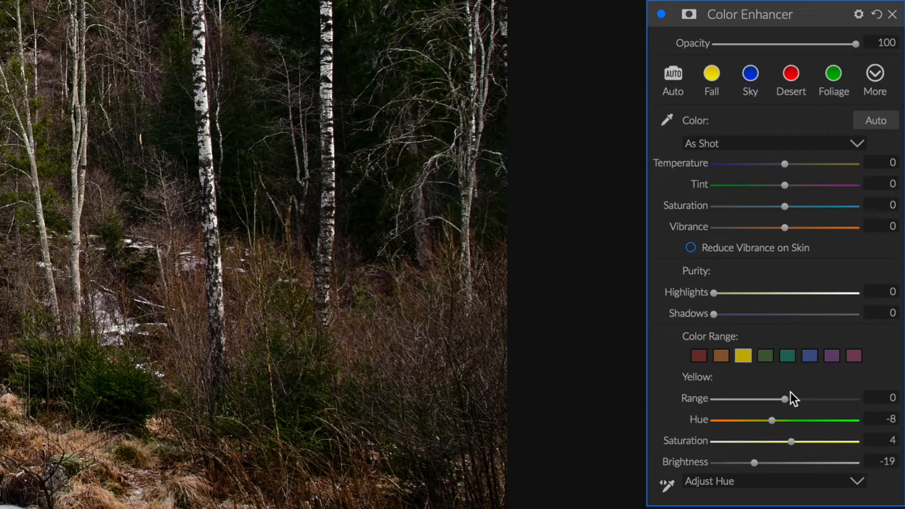
# Step: Set the green color range's saturation to 16 and its brightness to 12
pyautogui.click(769, 358)
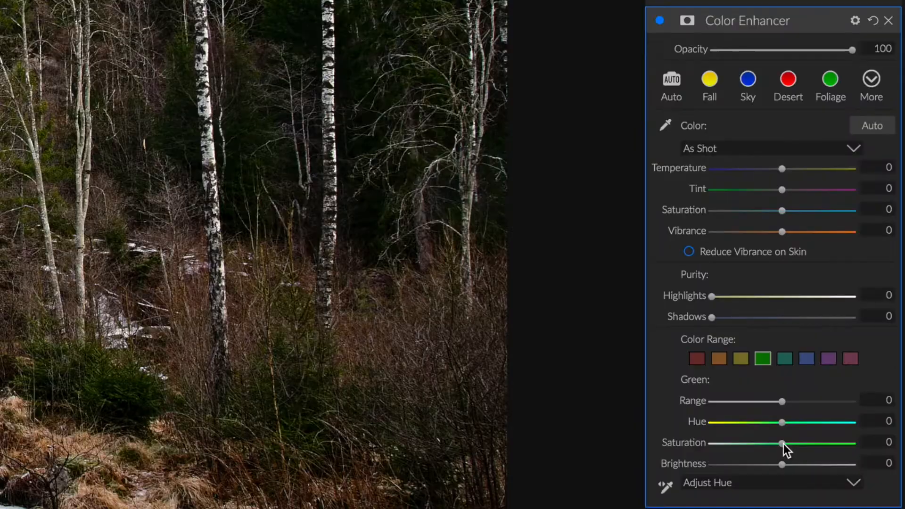
pyautogui.moveTo(841, 366); pyautogui.dragTo(852, 369)
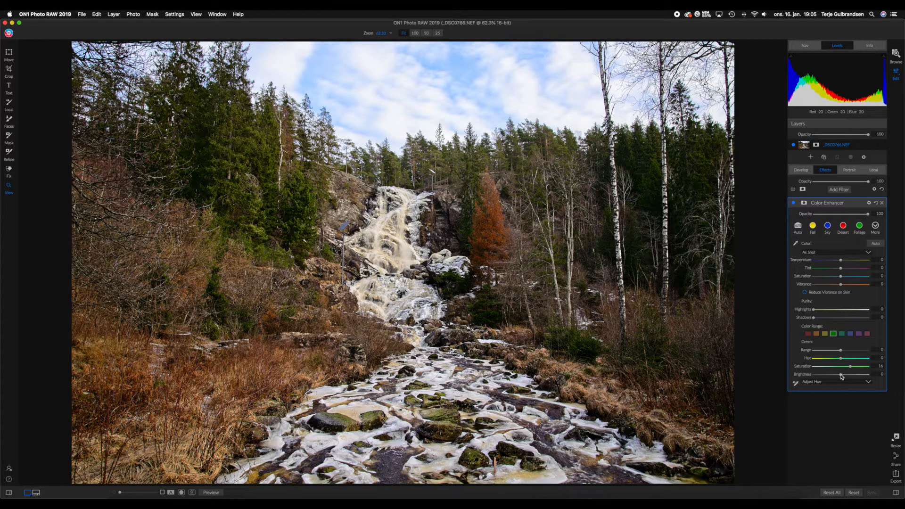
pyautogui.moveTo(842, 375); pyautogui.dragTo(848, 382)
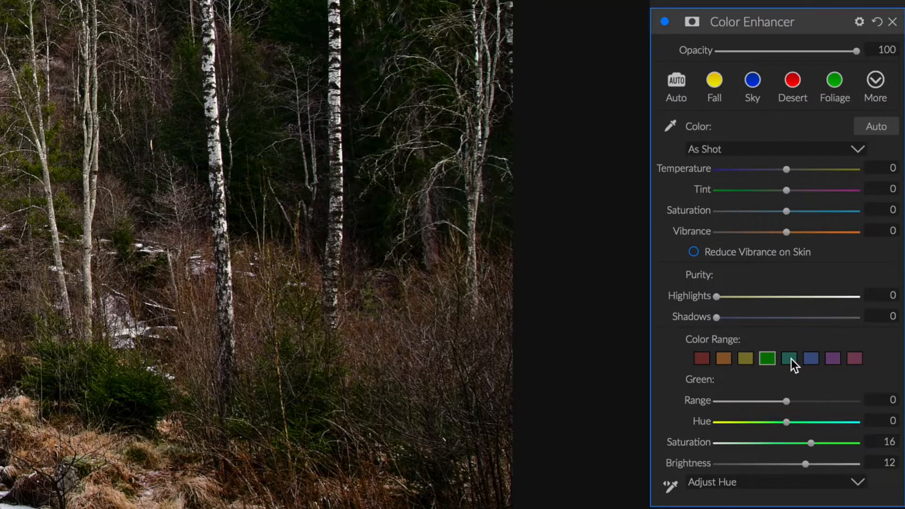
# Step: Test the aqua color range's hue up to 100 and set it to 17
pyautogui.click(790, 358)
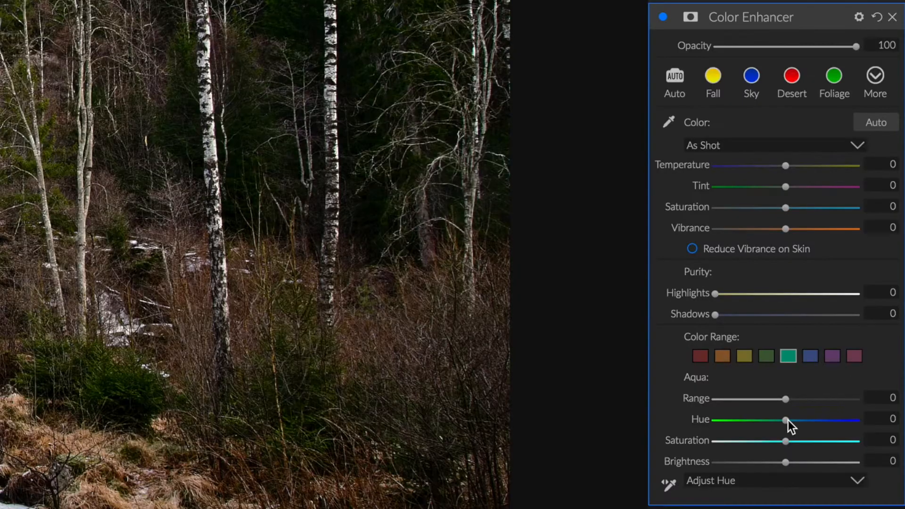
pyautogui.moveTo(841, 359); pyautogui.dragTo(847, 358)
pyautogui.moveTo(803, 420); pyautogui.dragTo(836, 423)
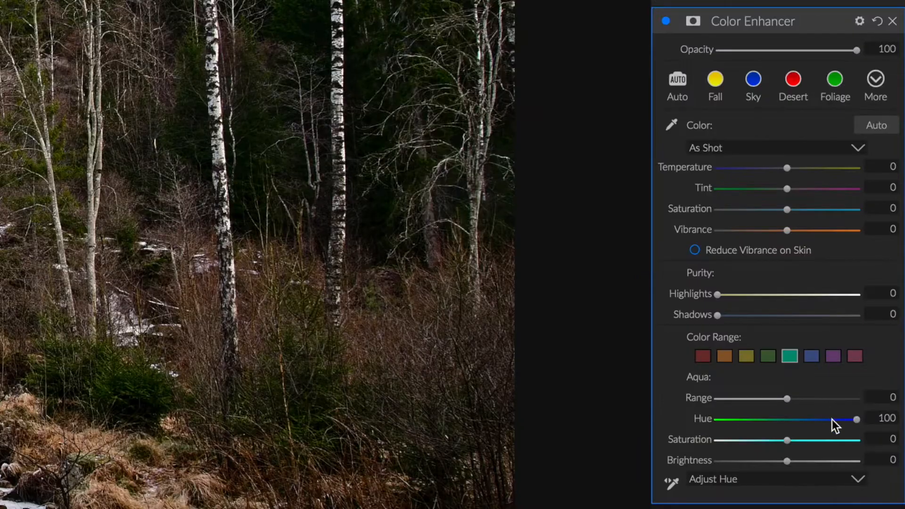
pyautogui.moveTo(867, 358); pyautogui.dragTo(852, 359)
pyautogui.moveTo(816, 419); pyautogui.dragTo(812, 420)
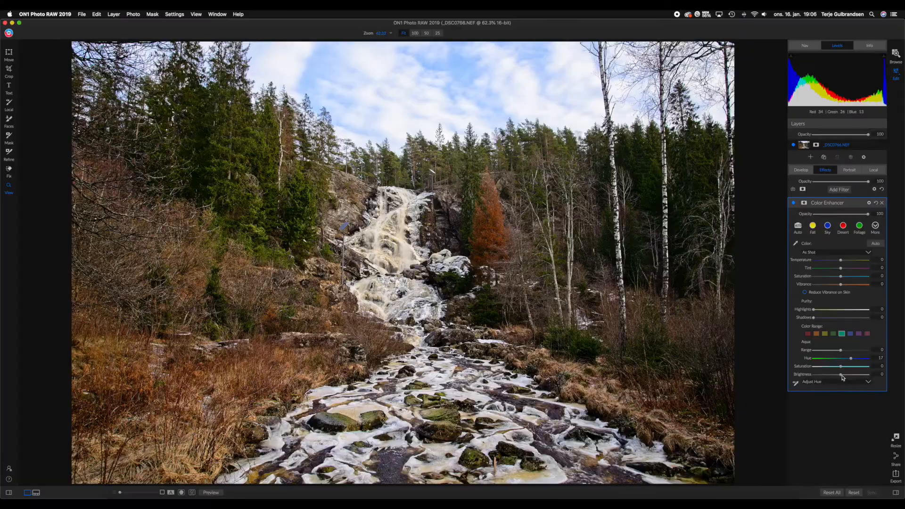
# Step: Lower the aqua color range's brightness and raise its saturation
pyautogui.click(787, 460)
pyautogui.moveTo(829, 375)
pyautogui.mouseDown()
pyautogui.moveTo(808, 381)
pyautogui.moveTo(828, 377)
pyautogui.mouseUp()
pyautogui.moveTo(845, 368); pyautogui.dragTo(854, 367)
# Step: Set the blue color range's brightness to -10 and its saturation to 11 to deepen the sky
pyautogui.click(851, 334)
pyautogui.moveTo(841, 375); pyautogui.dragTo(826, 384)
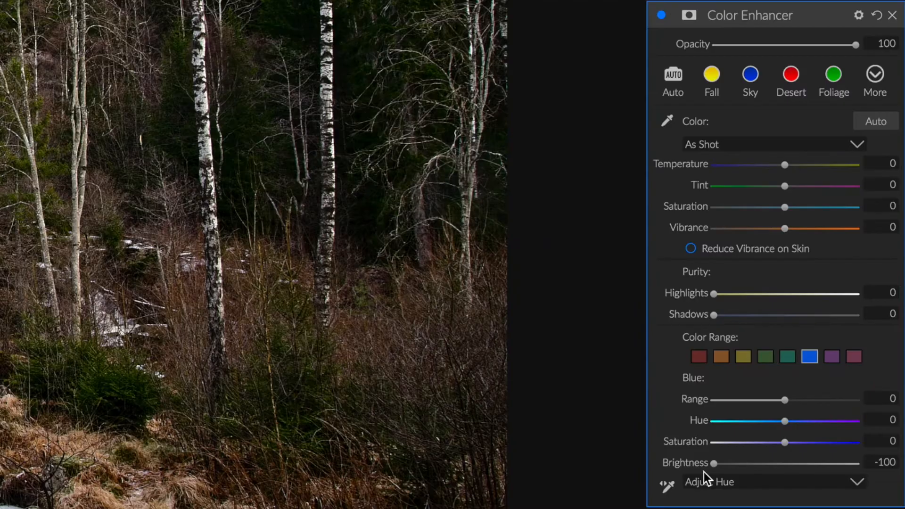
pyautogui.moveTo(708, 473); pyautogui.dragTo(766, 471)
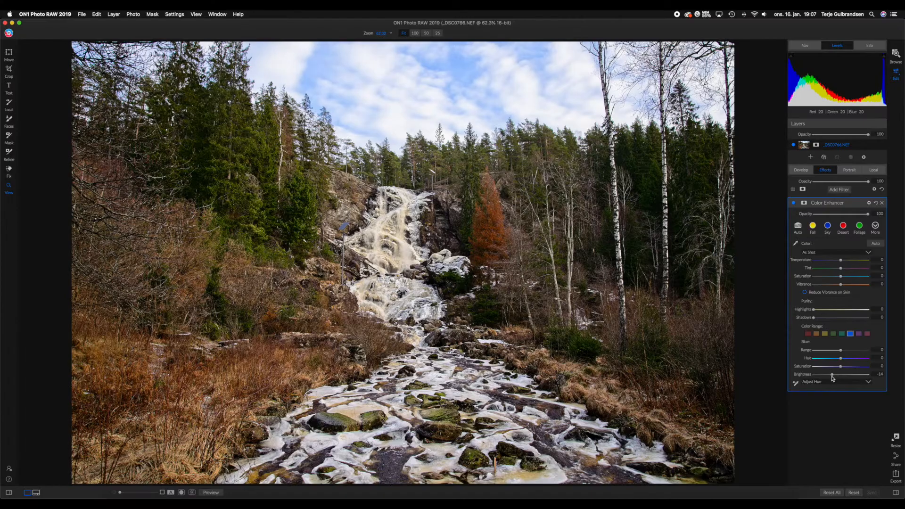
pyautogui.moveTo(832, 377); pyautogui.dragTo(835, 379)
pyautogui.moveTo(843, 368); pyautogui.dragTo(857, 367)
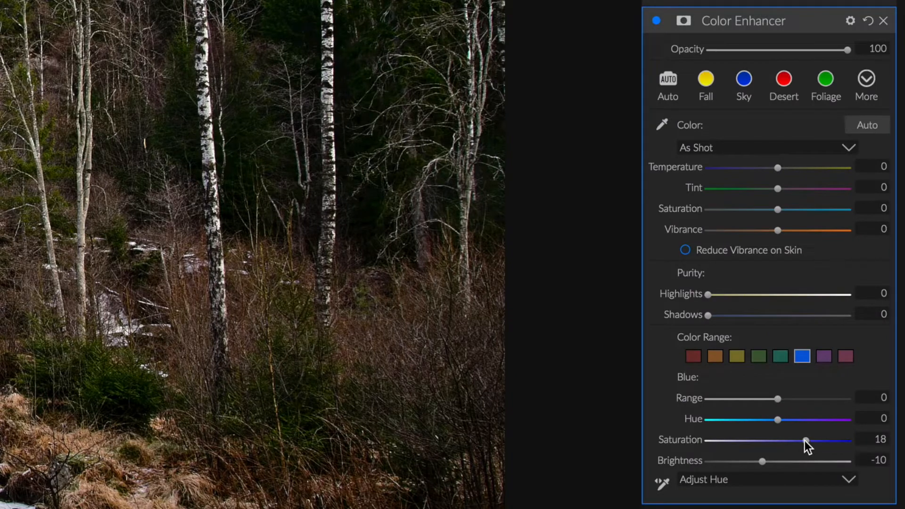
pyautogui.moveTo(851, 366); pyautogui.dragTo(846, 367)
pyautogui.moveTo(794, 441); pyautogui.dragTo(795, 442)
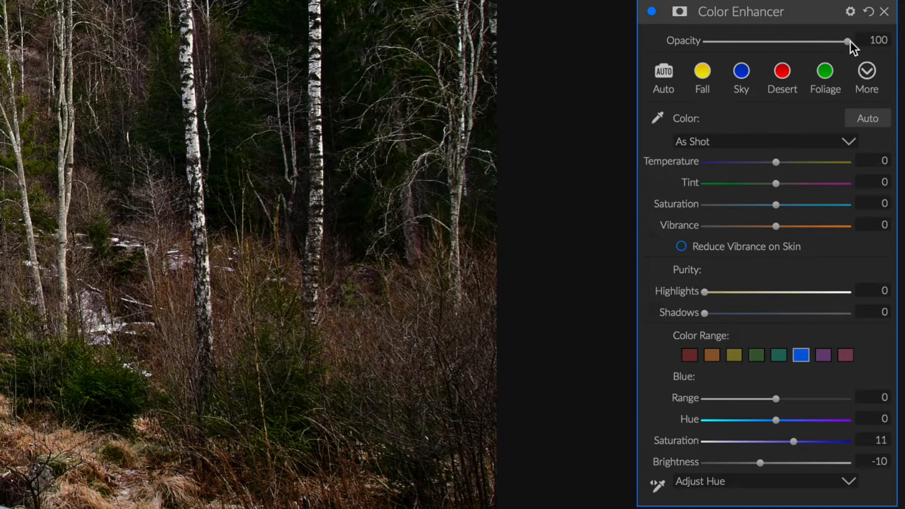
# Step: Reduce the Color Enhancer filter's opacity to 0 for comparison and bring it back up to 73
pyautogui.moveTo(847, 42); pyautogui.dragTo(523, 64)
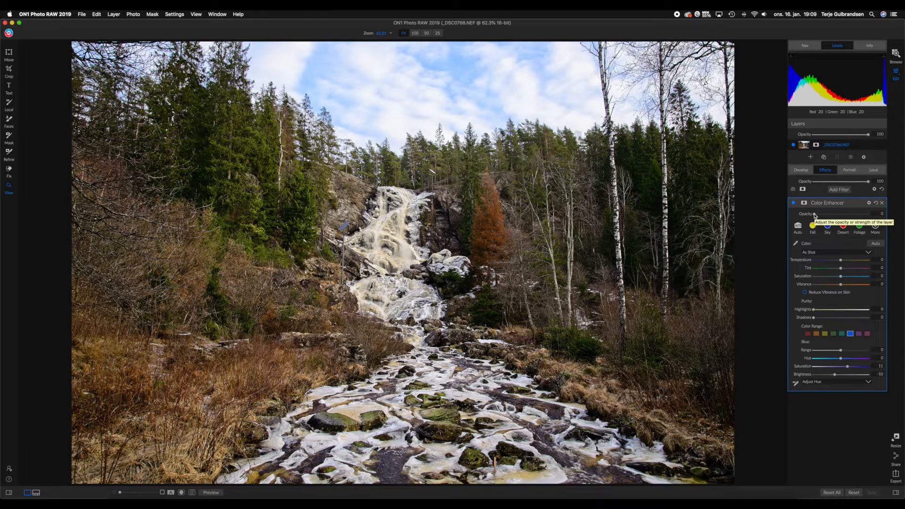
pyautogui.moveTo(815, 215); pyautogui.dragTo(827, 215)
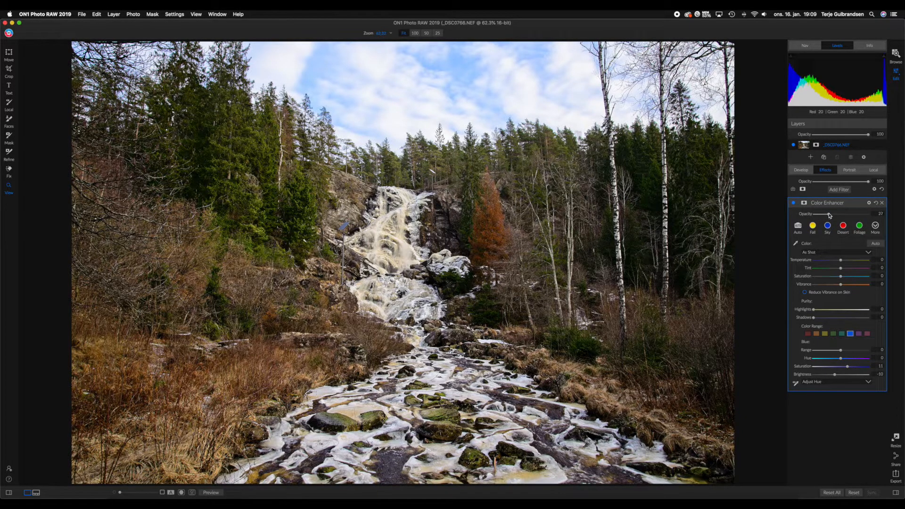
pyautogui.moveTo(835, 215); pyautogui.dragTo(838, 214)
pyautogui.moveTo(844, 213); pyautogui.dragTo(847, 213)
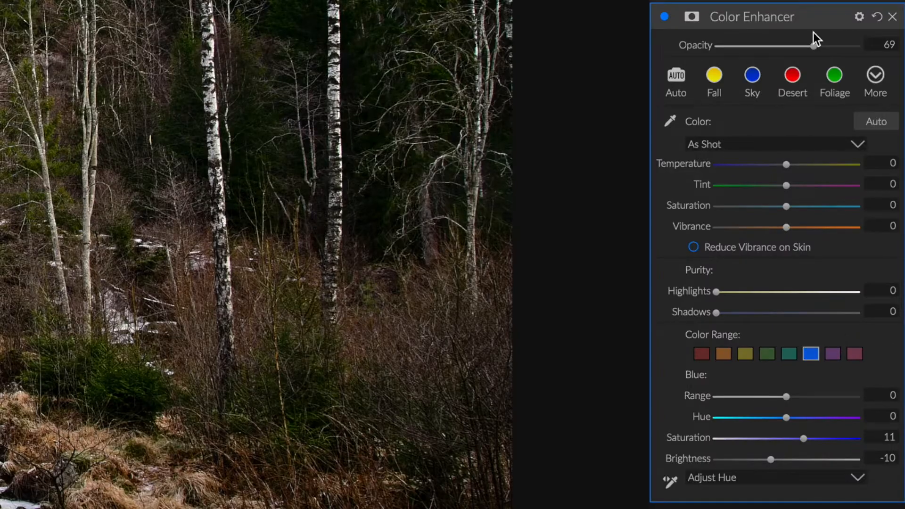
pyautogui.moveTo(814, 32); pyautogui.dragTo(820, 39)
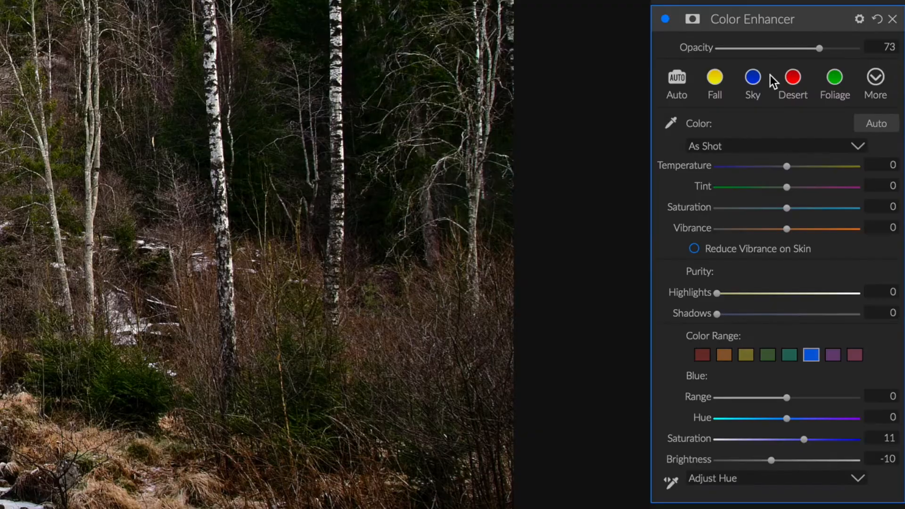
# Step: Raise the Color Enhancer filter's opacity to 89
pyautogui.moveTo(823, 50); pyautogui.dragTo(835, 52)
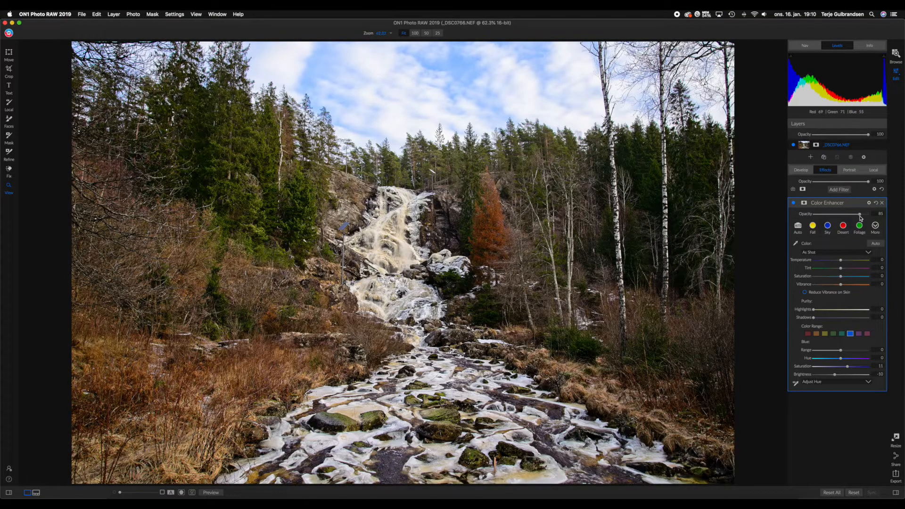
pyautogui.moveTo(860, 218); pyautogui.dragTo(861, 217)
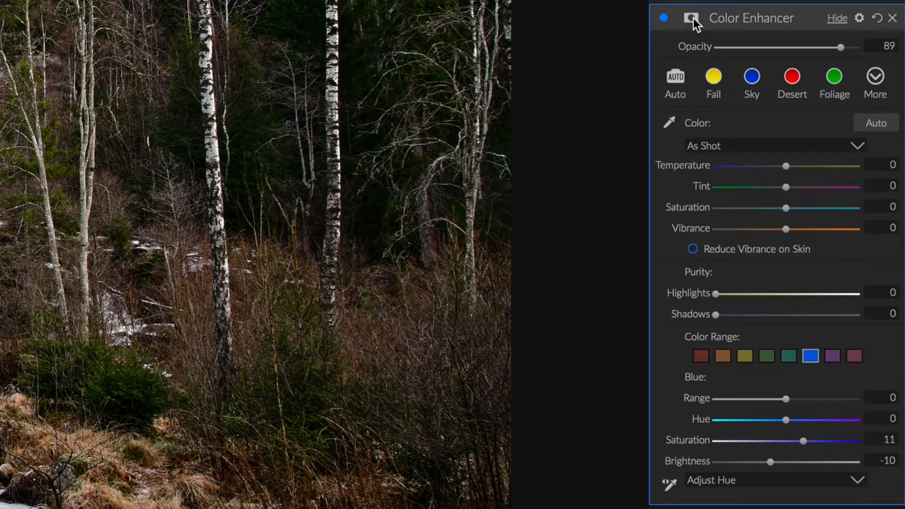
# Step: Show the Color Enhancer filter's mask options, invert the mask to black and invert it back to white
pyautogui.click(694, 18)
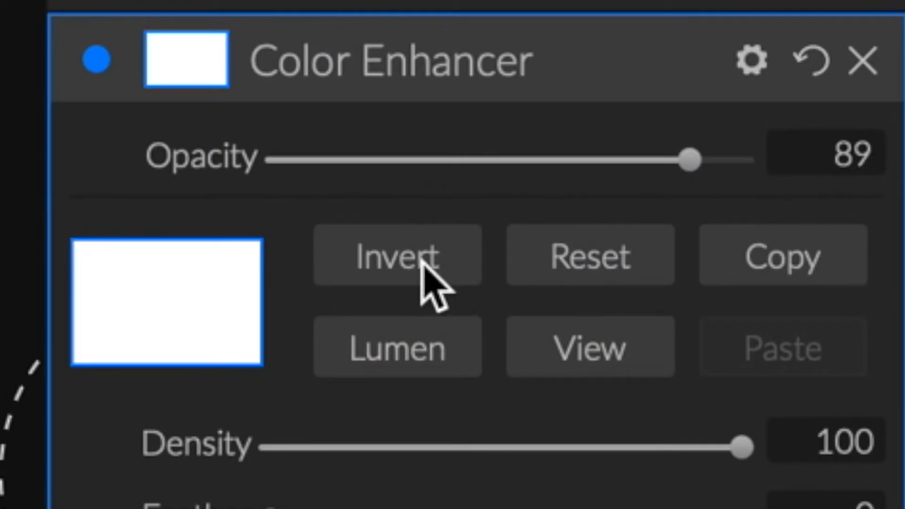
pyautogui.click(430, 265)
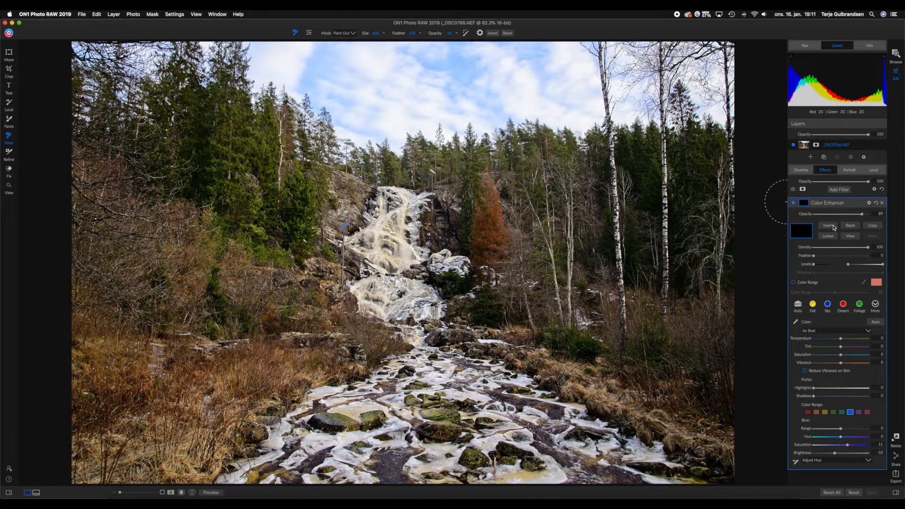
pyautogui.click(830, 225)
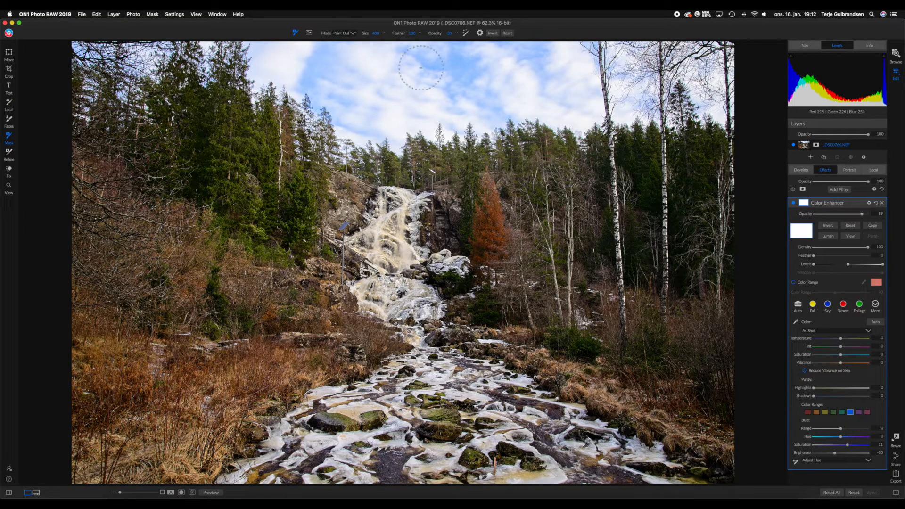
# Step: Adjust the masking brush's size and raise its opacity to 100 for painting out the color effect
pyautogui.click(382, 33)
pyautogui.moveTo(363, 42); pyautogui.dragTo(369, 42)
pyautogui.click(456, 34)
pyautogui.moveTo(430, 41); pyautogui.dragTo(471, 42)
pyautogui.click(383, 35)
pyautogui.moveTo(370, 40); pyautogui.dragTo(368, 41)
pyautogui.click(571, 36)
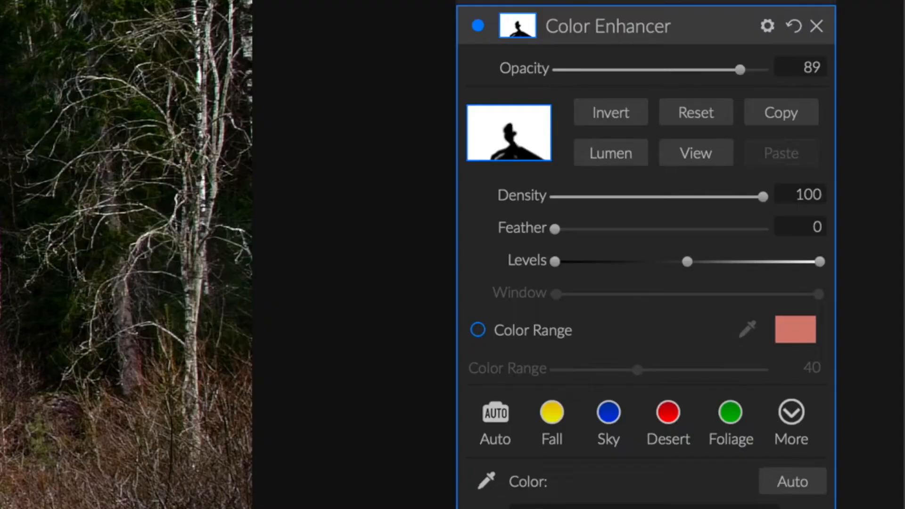
# Step: Add a Glow filter and paste a copy of the Color Enhancer filter's mask into it
pyautogui.click(637, 1)
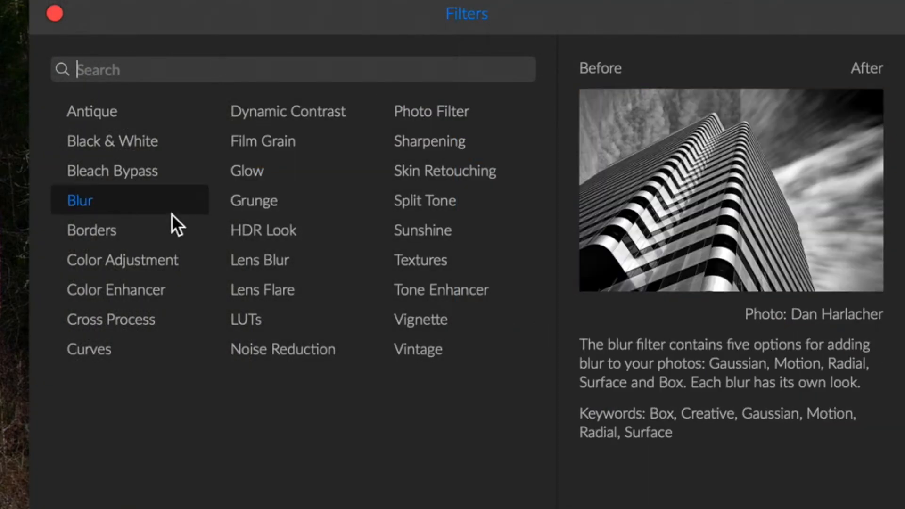
pyautogui.click(236, 169)
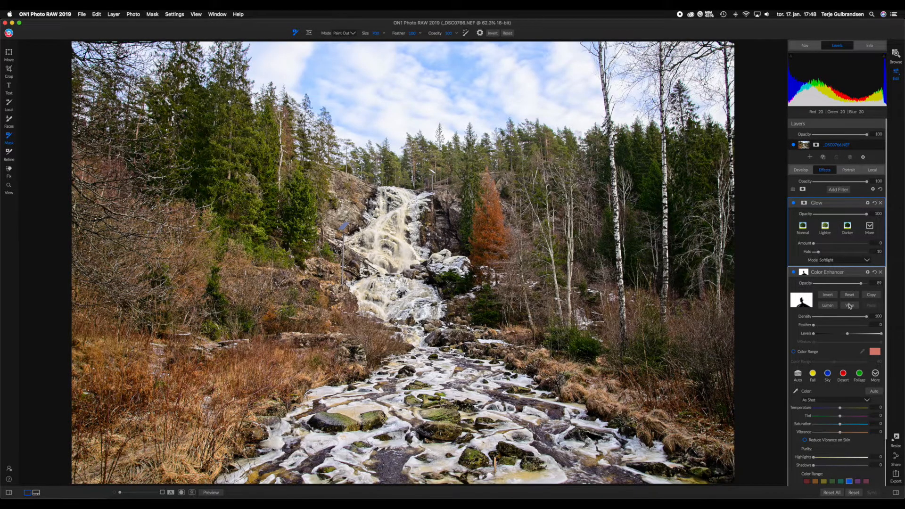
pyautogui.click(871, 296)
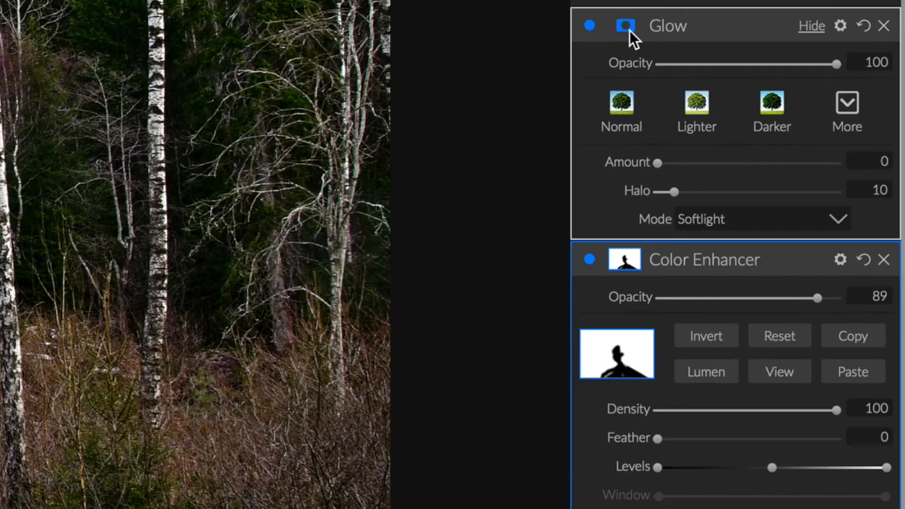
pyautogui.click(804, 203)
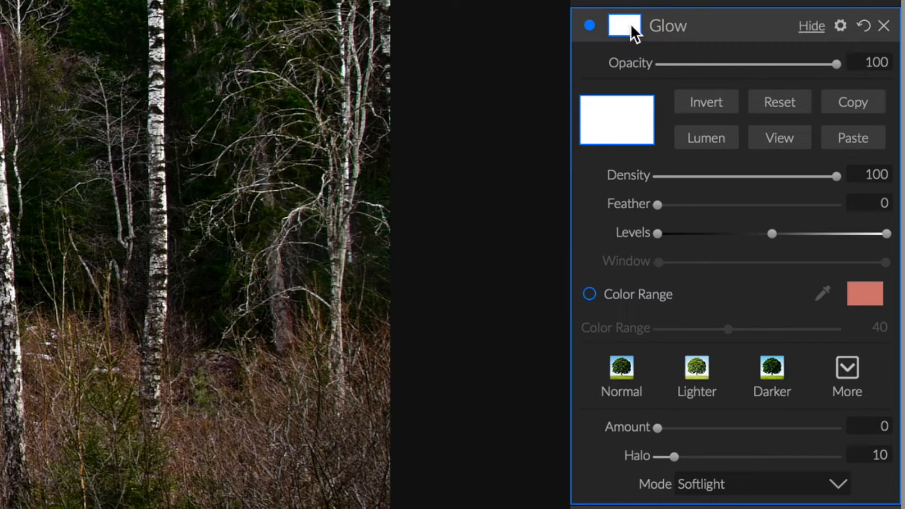
pyautogui.click(854, 140)
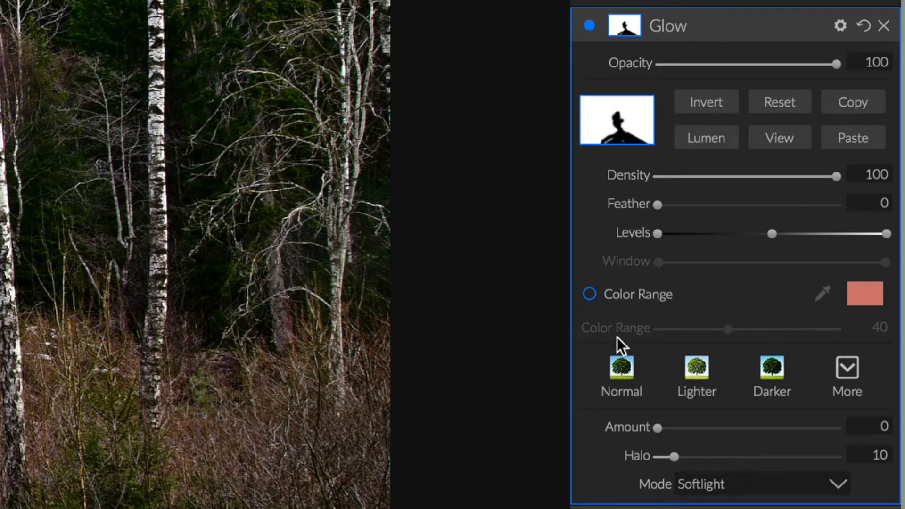
# Step: Try the Darker preset with an inverted mask on the Glow filter and remove the filter
pyautogui.click(765, 372)
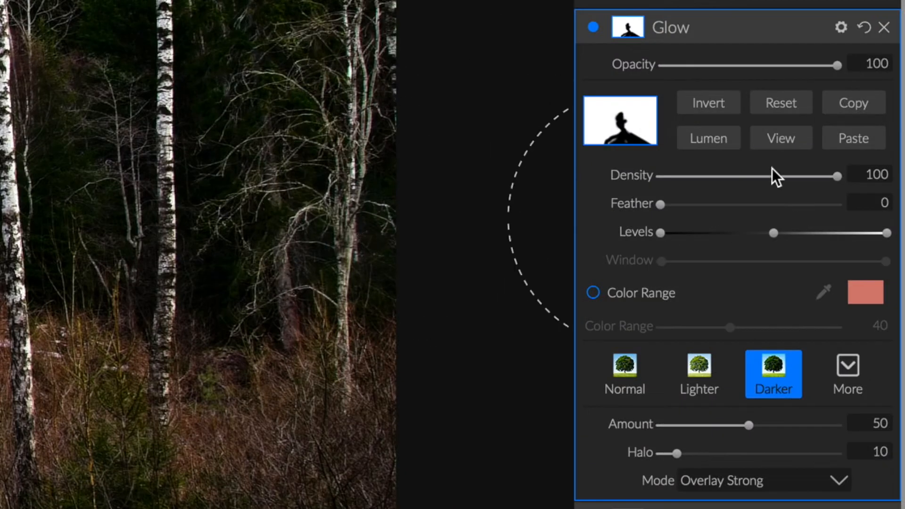
pyautogui.click(712, 104)
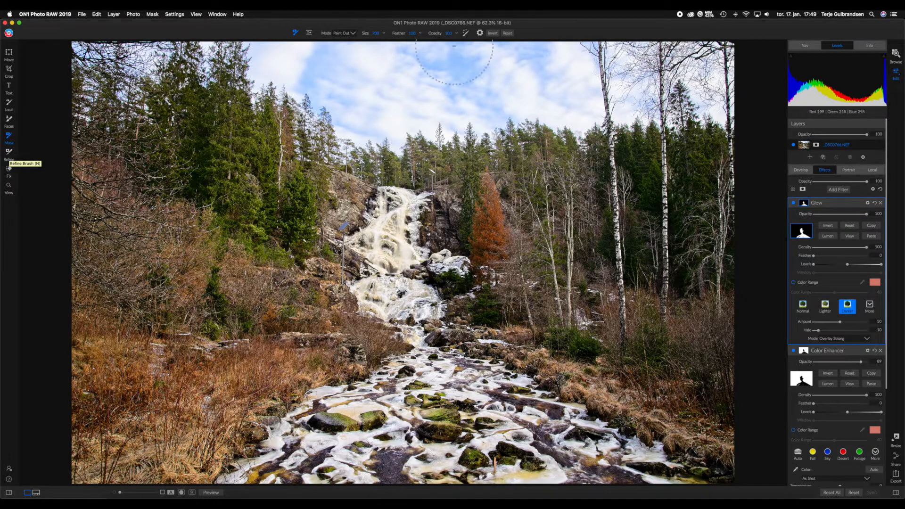
pyautogui.click(880, 203)
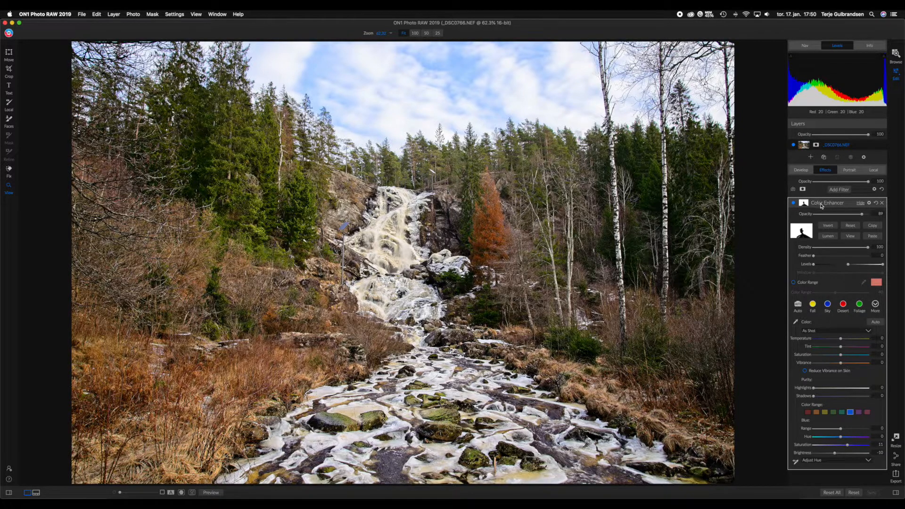
# Step: Try a Vignette filter with the Big Softy preset on the photo and remove the filter
pyautogui.click(834, 191)
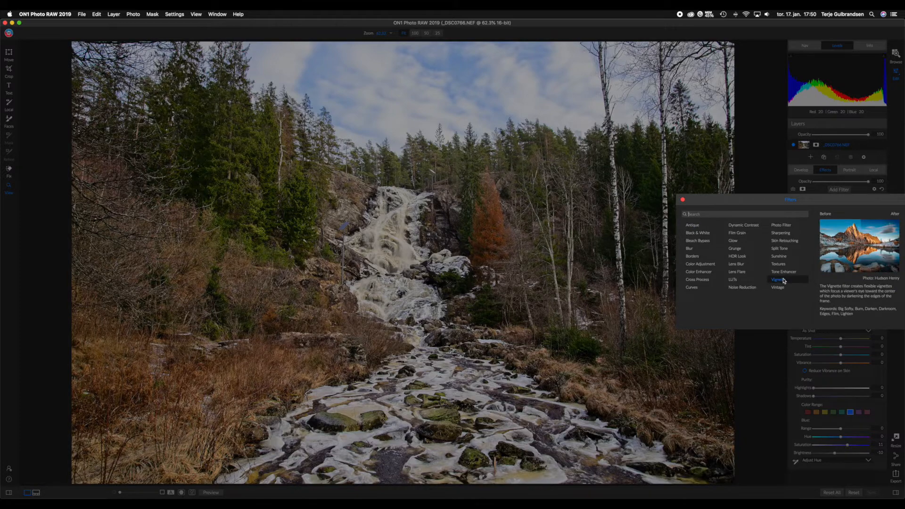
pyautogui.click(779, 281)
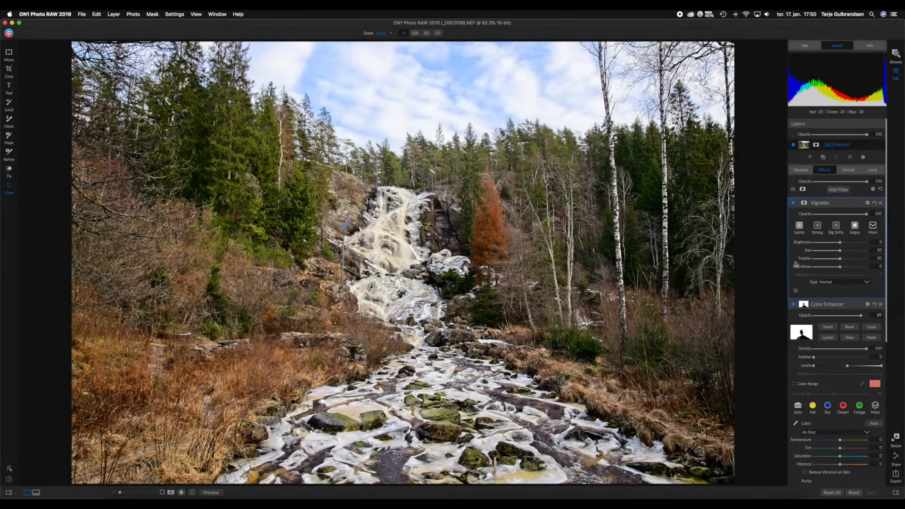
pyautogui.click(836, 229)
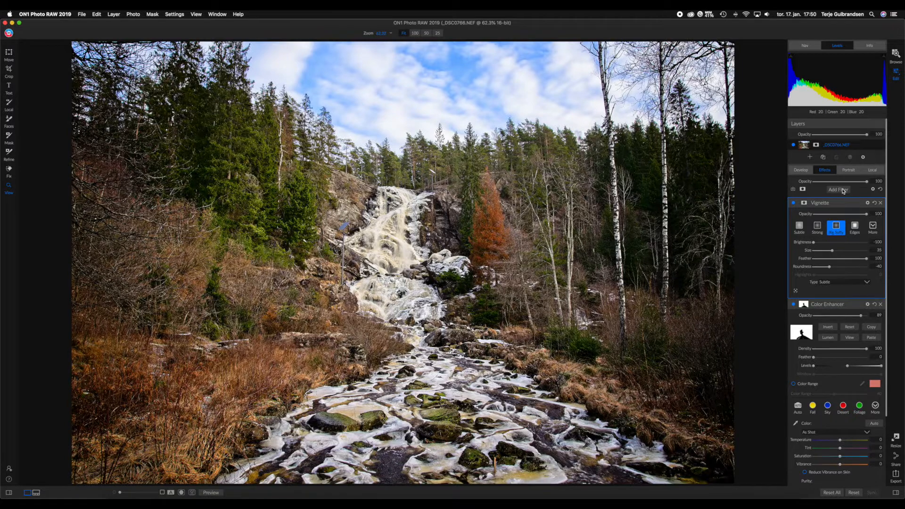
pyautogui.click(881, 206)
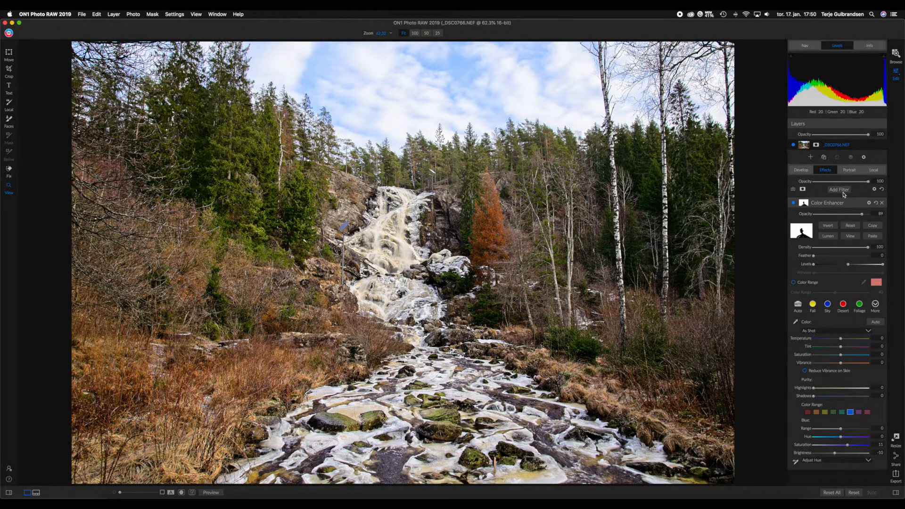
# Step: Open the list of available filters to add another one to the photo
pyautogui.click(838, 190)
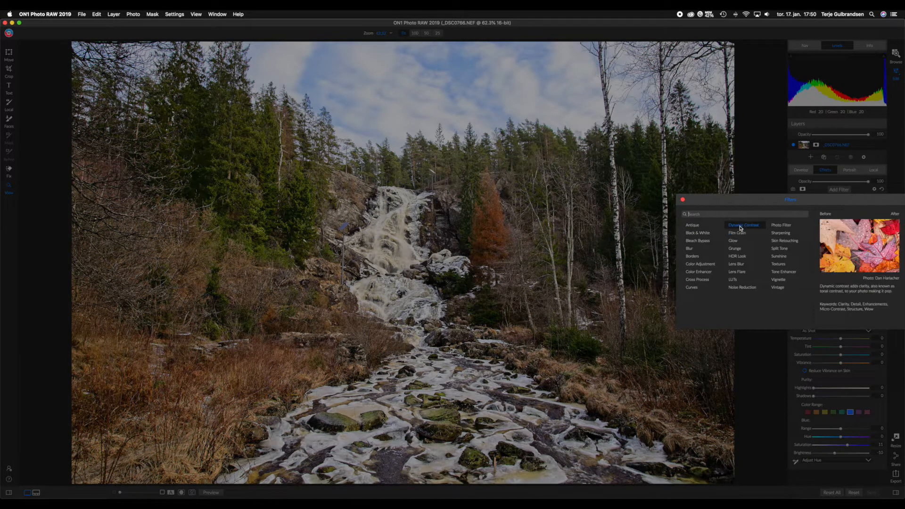